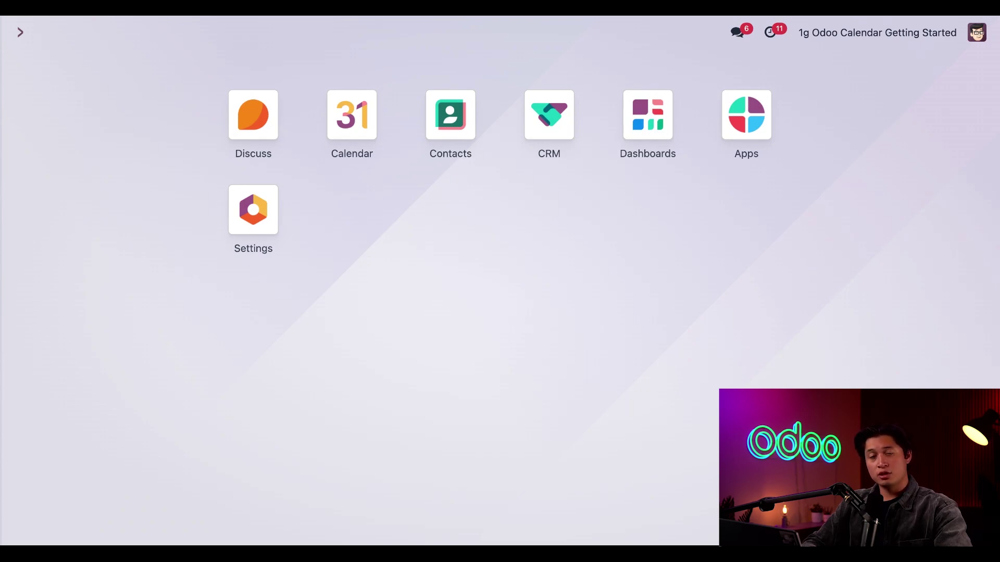
# - Open the 5 VP Chairs opportunity from the CRM pipeline and scroll down to its chatter
pyautogui.click(549, 115)
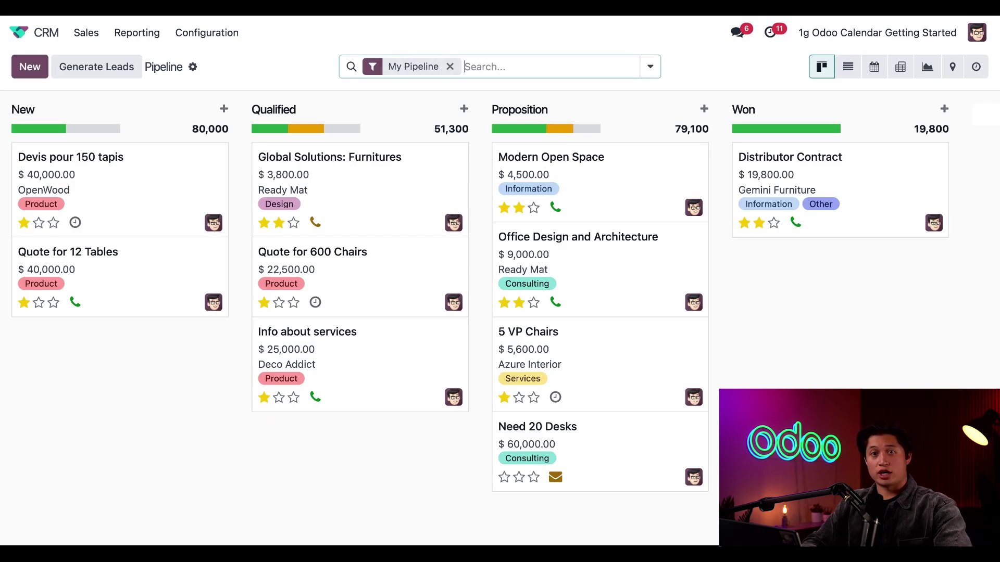
pyautogui.click(584, 364)
pyautogui.scroll(-4, 557, 364)
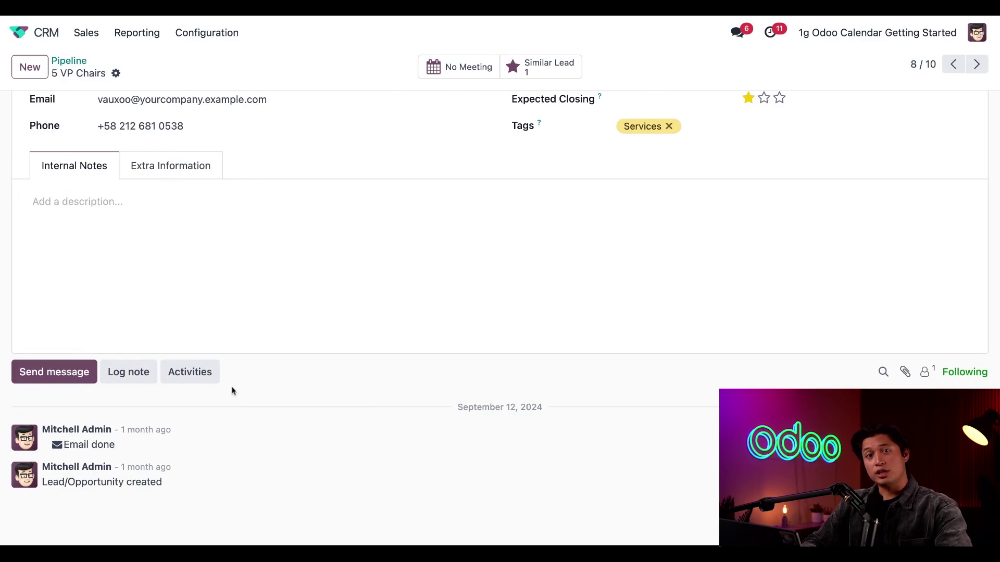
# - Schedule a Meeting activity summarized 'Service Presentation for Ready Mat' and continue to its calendar
pyautogui.click(201, 375)
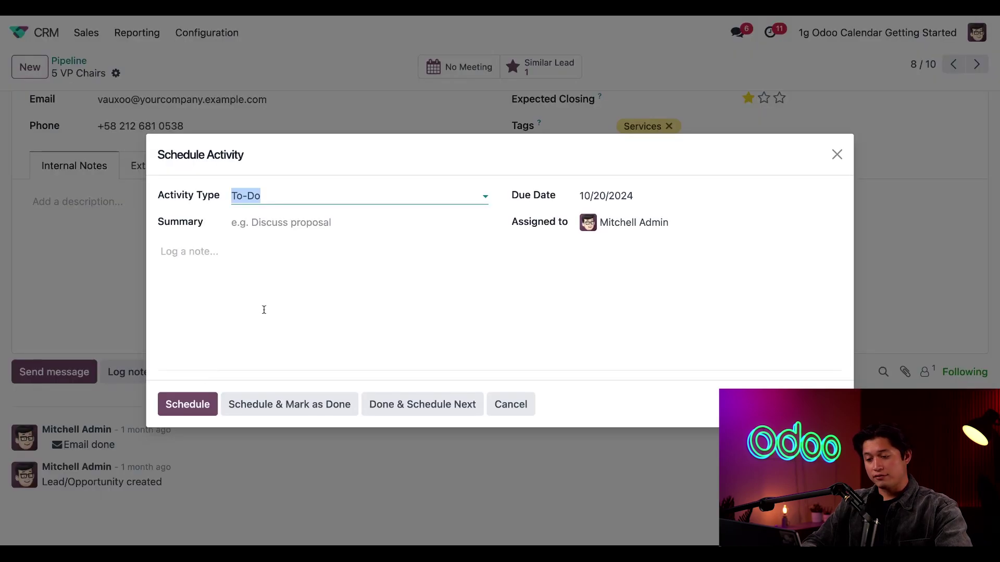
pyautogui.click(323, 197)
pyautogui.click(302, 262)
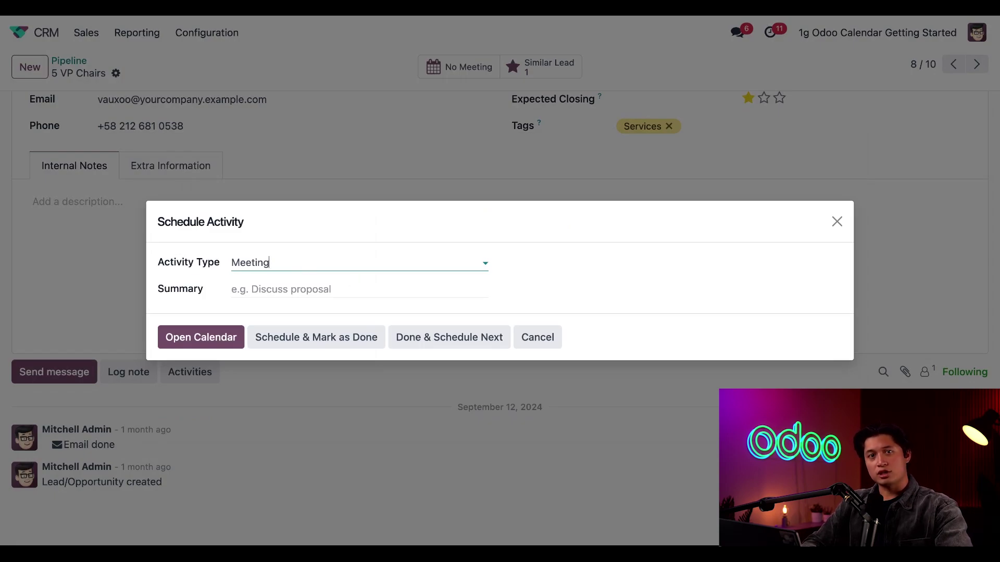
pyautogui.click(341, 297)
pyautogui.write('Service Presentation for Ready Mat')
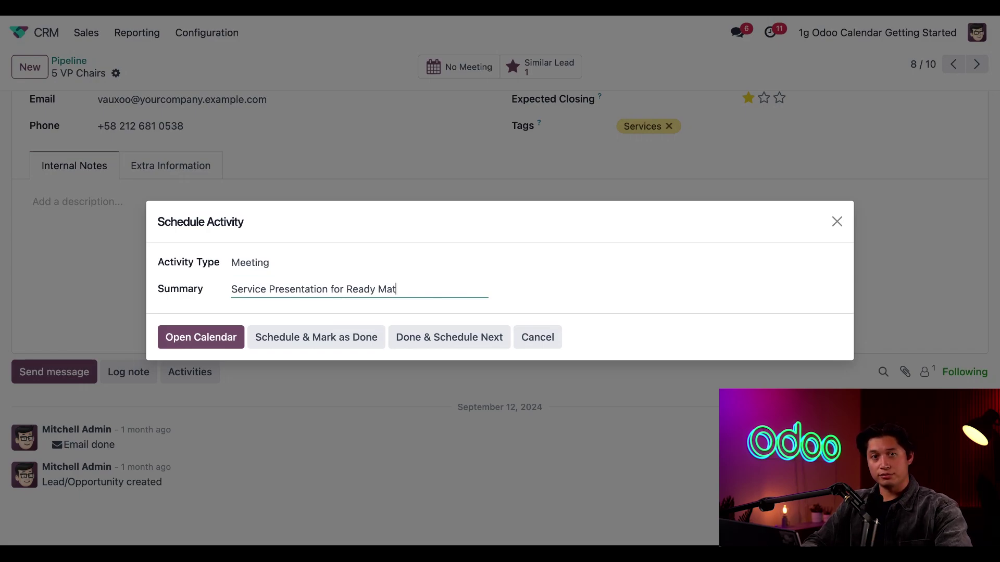
pyautogui.click(223, 344)
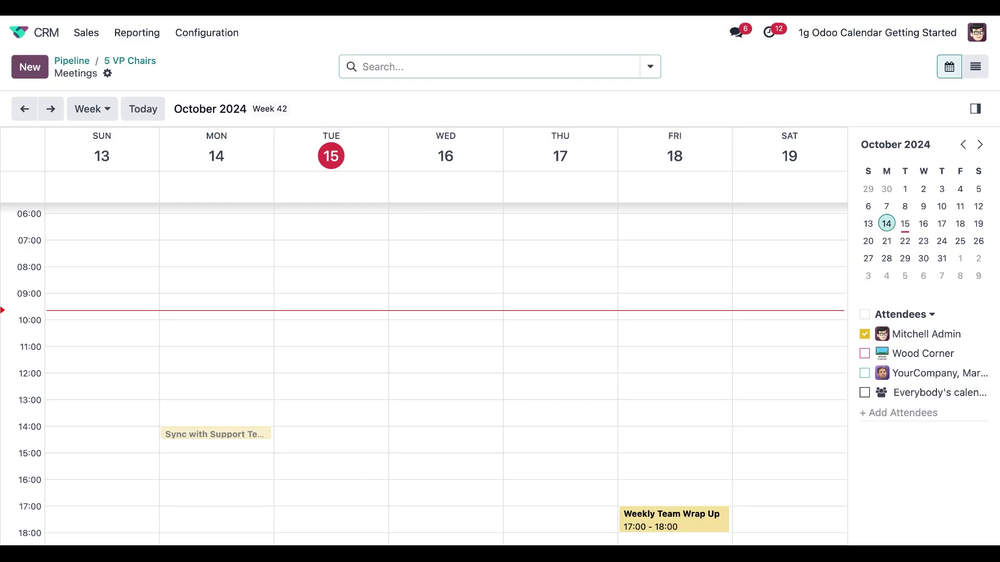
# - Add a colleague's calendar, found by searching 'laur', to the week view
pyautogui.click(902, 413)
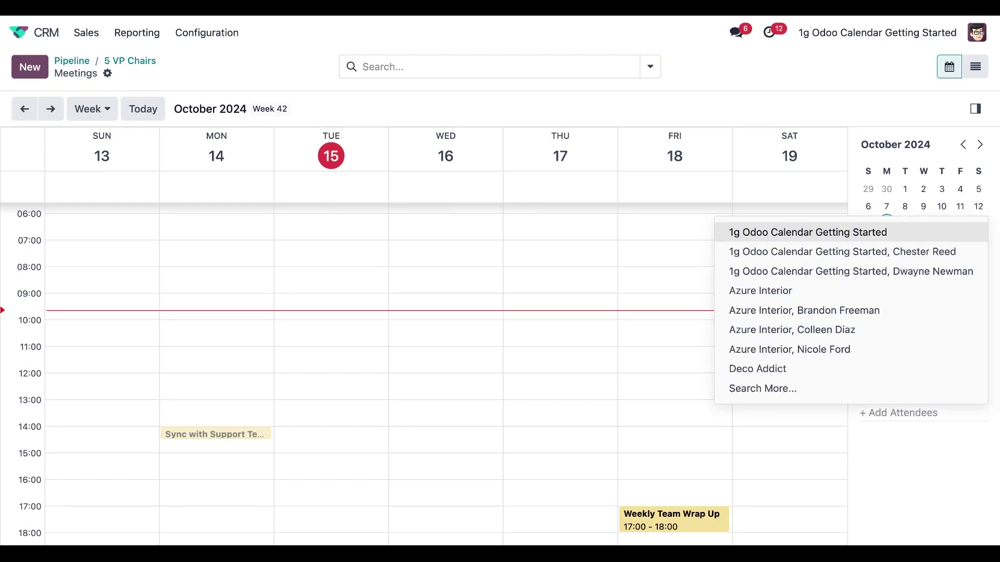
pyautogui.write('laur')
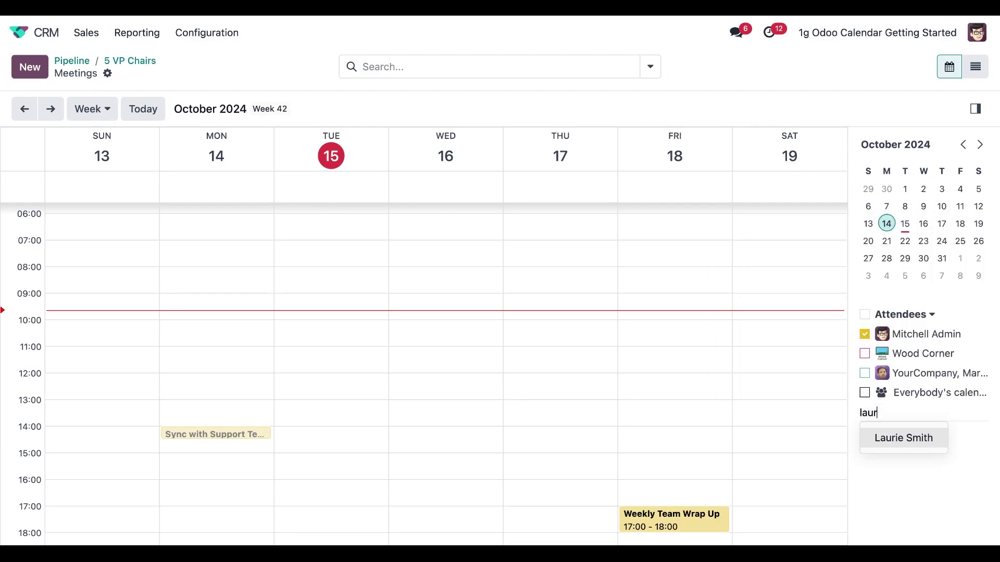
pyautogui.click(919, 440)
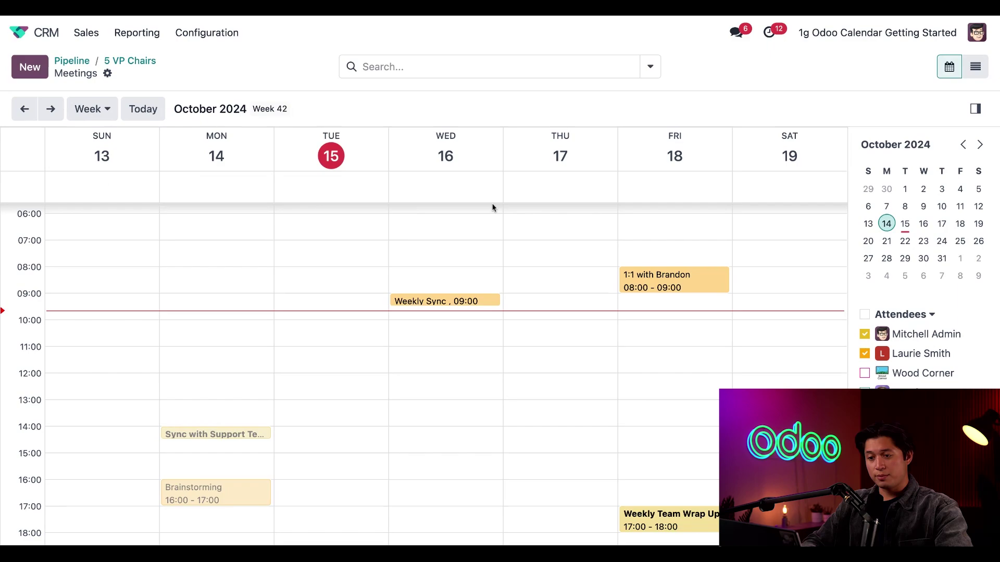
# - Create the meeting in the Wednesday 16 Oct 10:00 slot and open its full details form
pyautogui.click(430, 320)
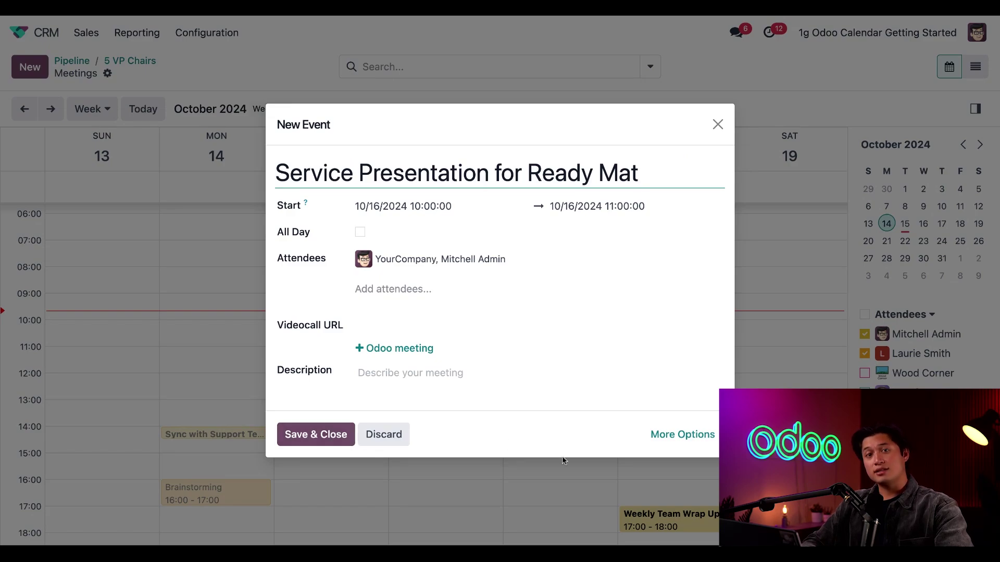
pyautogui.click(685, 440)
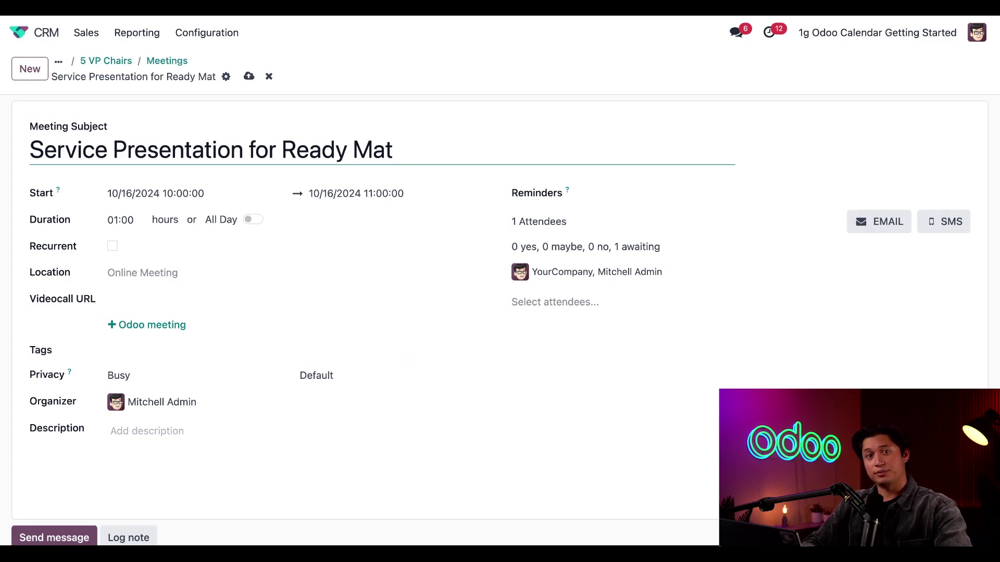
# - Invite a colleague (searched 'laur') and the Ready Mat contact (searched 'ready') as attendees
pyautogui.click(583, 308)
pyautogui.write('laur')
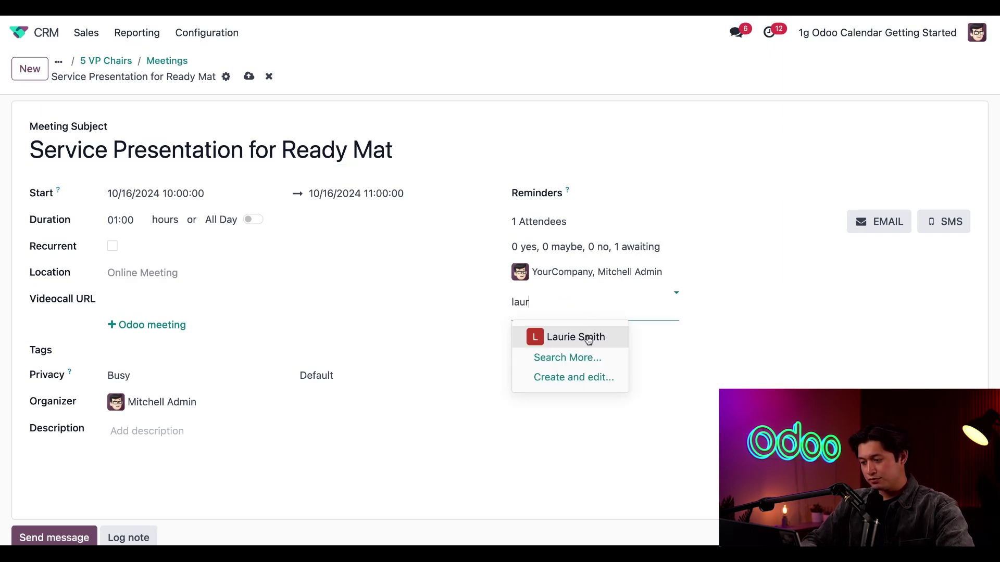
pyautogui.click(589, 340)
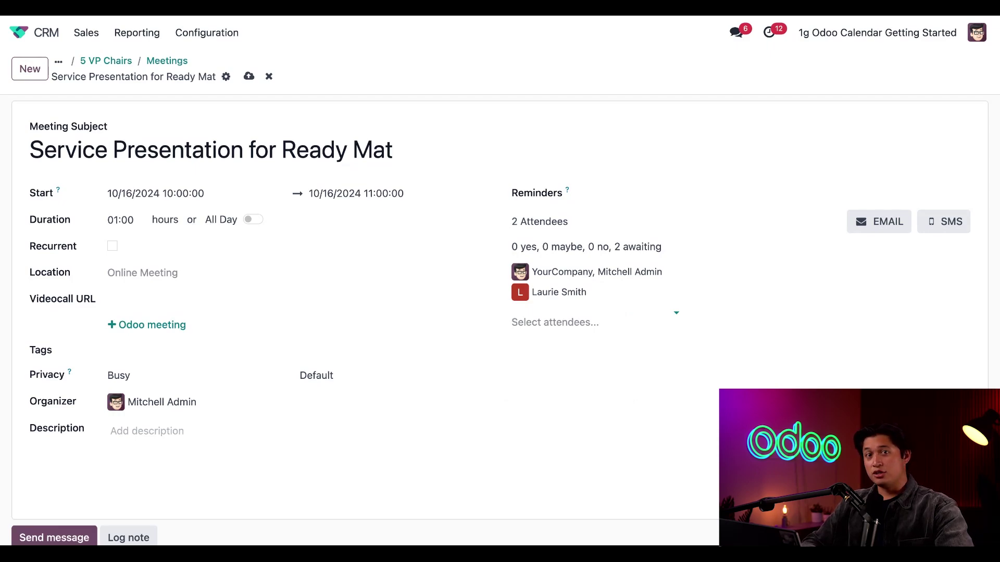
pyautogui.click(603, 331)
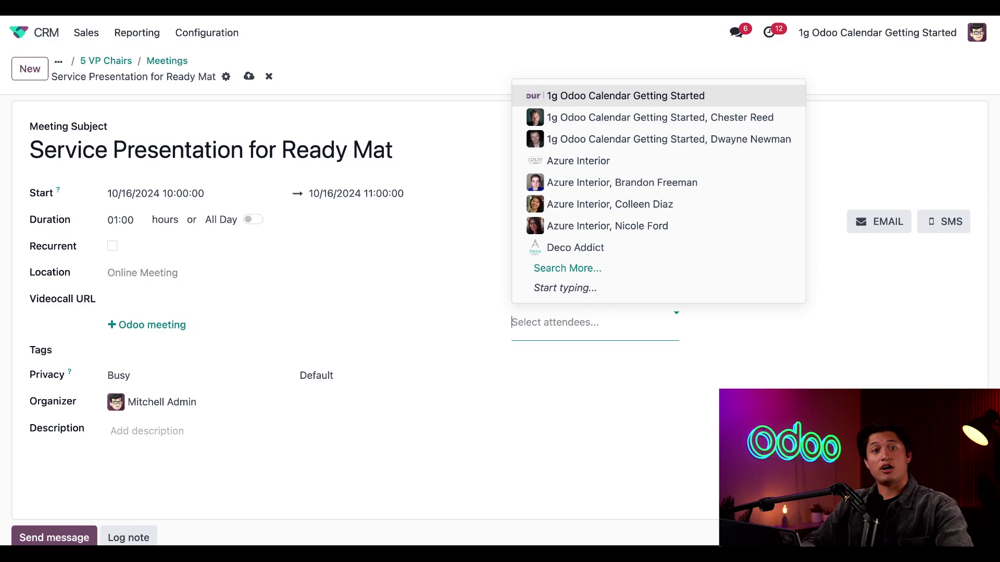
pyautogui.write('ready')
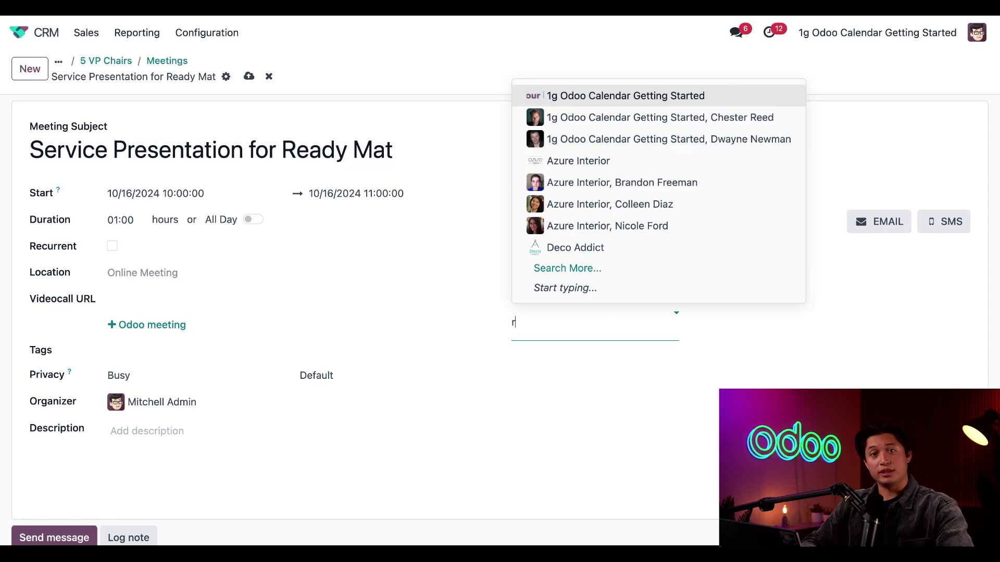
pyautogui.click(572, 118)
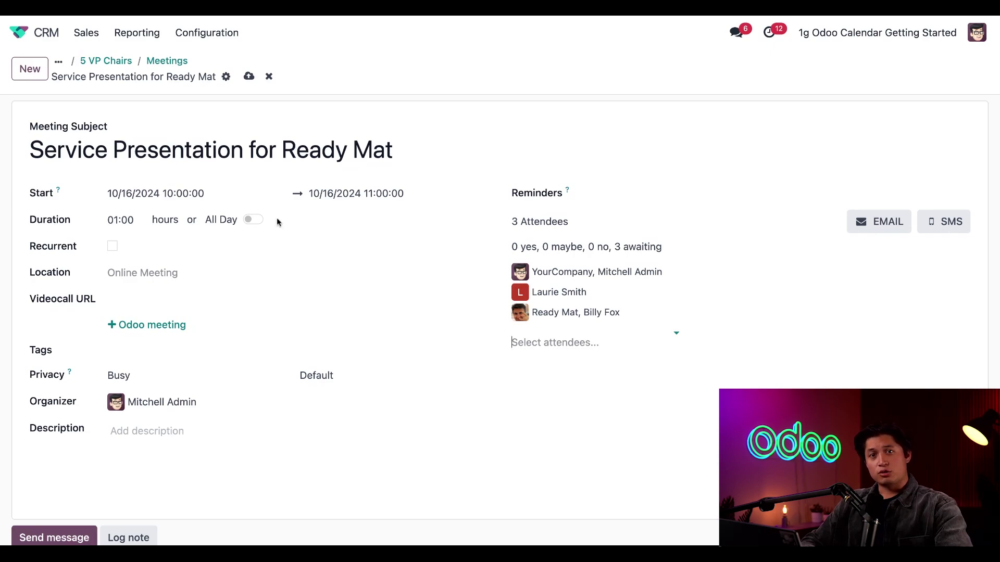
# - Set the meeting duration to 2 hours, ending at 12:00, and make it recur weekly
pyautogui.click(130, 220)
pyautogui.write('2')
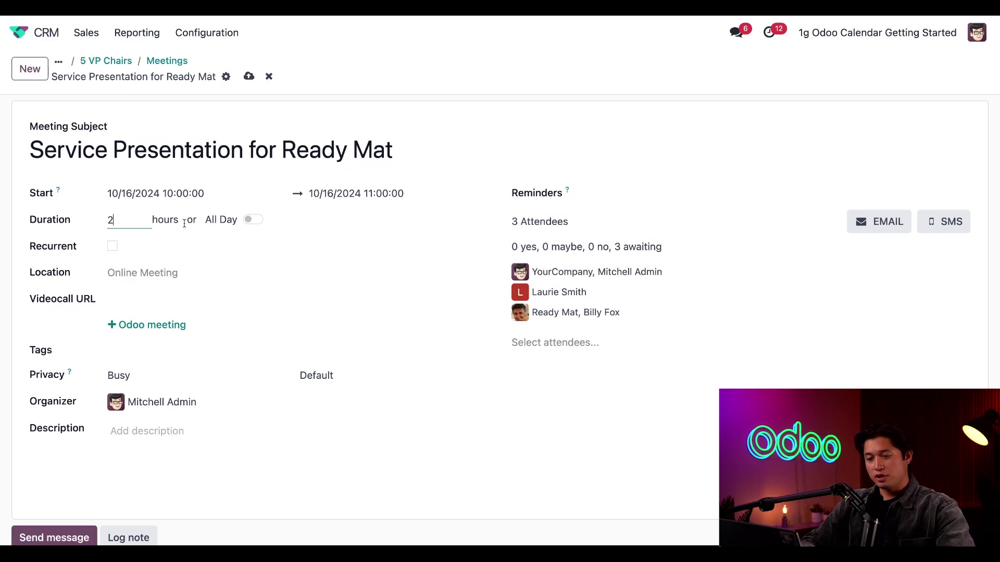
pyautogui.click(231, 241)
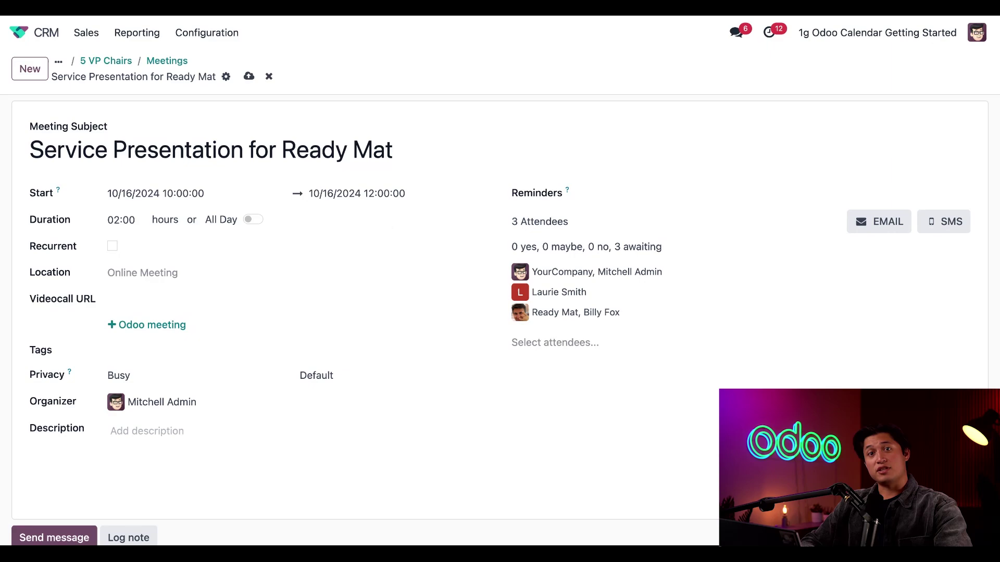
pyautogui.click(113, 247)
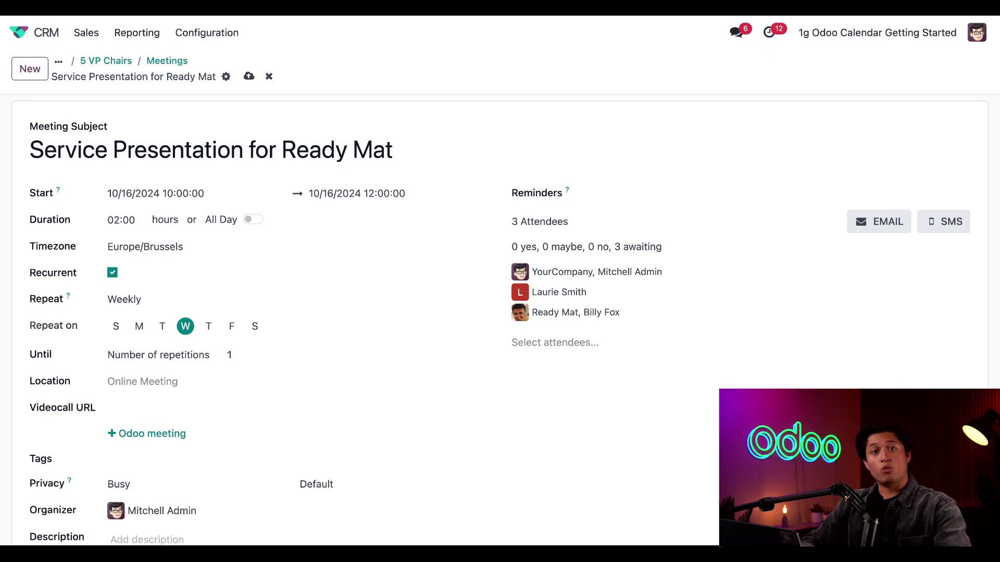
# - Turn recurrence off and generate an Odoo meeting videocall URL
pyautogui.click(113, 274)
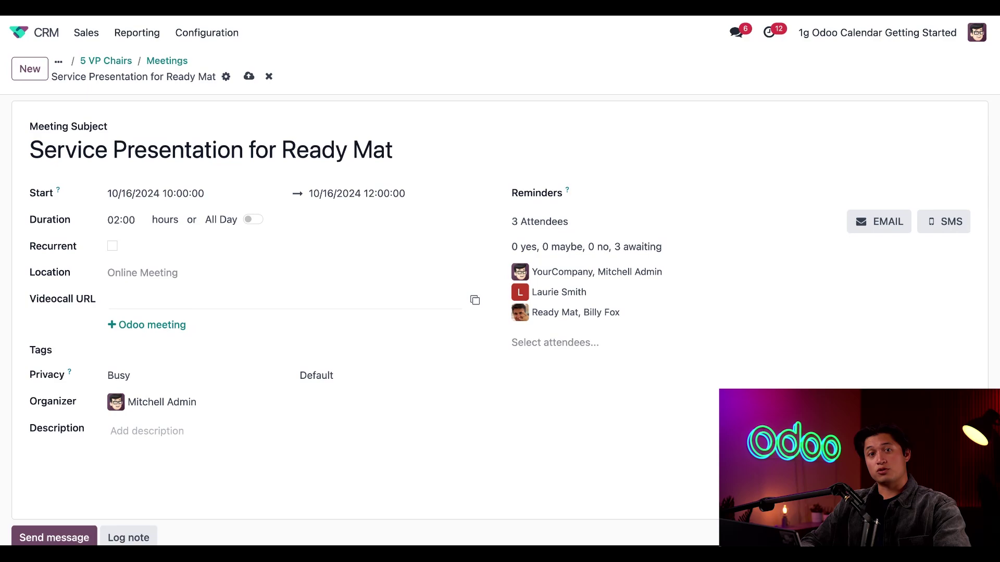
pyautogui.click(161, 332)
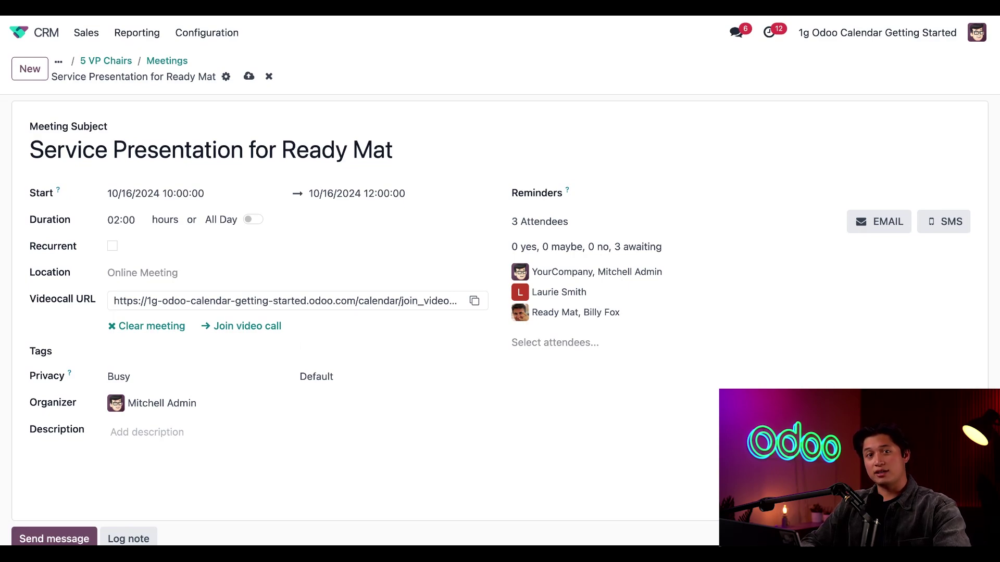
# - Tag the meeting Customer Meeting, keeping privacy as Busy with Default visibility
pyautogui.click(203, 352)
pyautogui.click(193, 376)
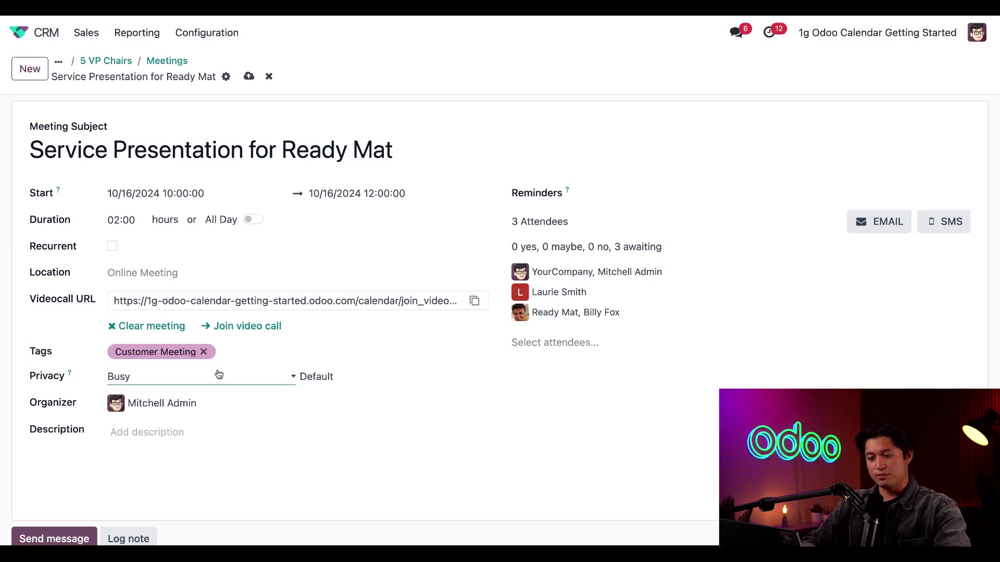
pyautogui.click(218, 374)
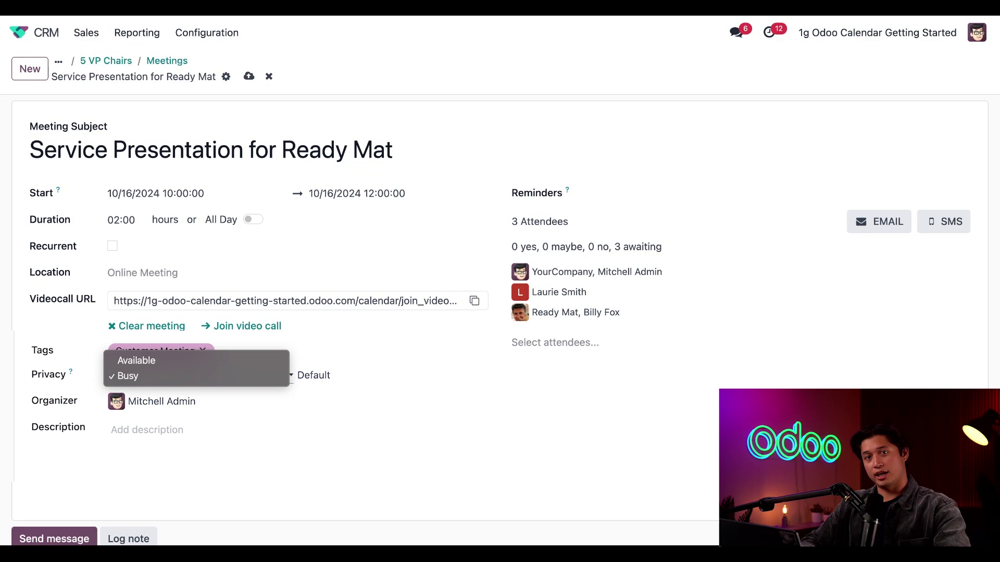
pyautogui.click(125, 376)
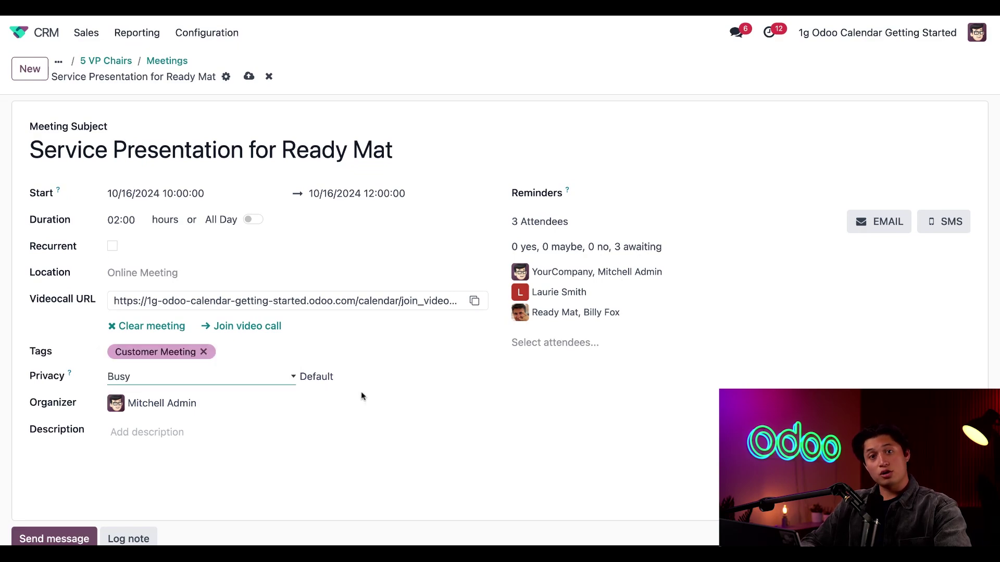
pyautogui.click(333, 377)
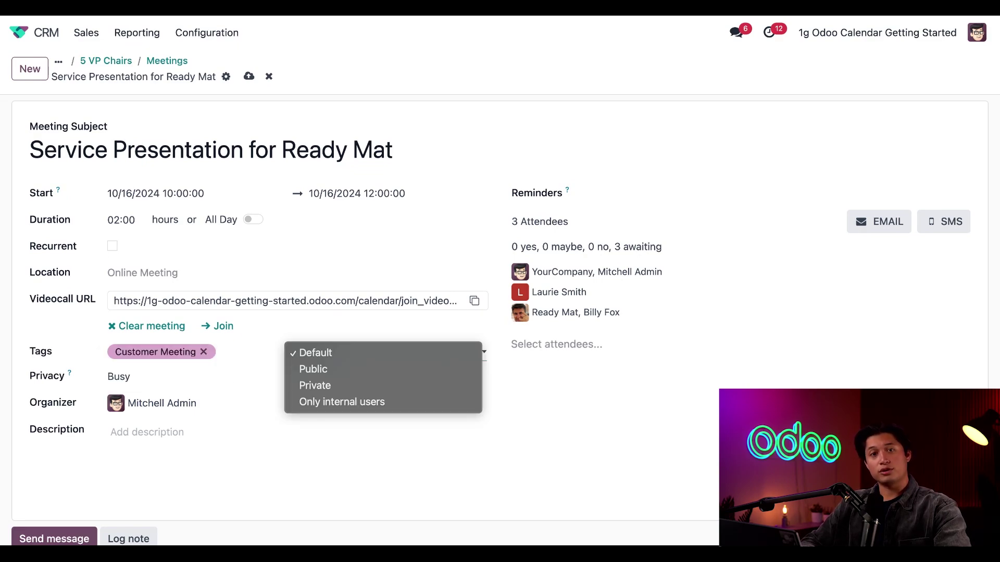
pyautogui.press('Escape')
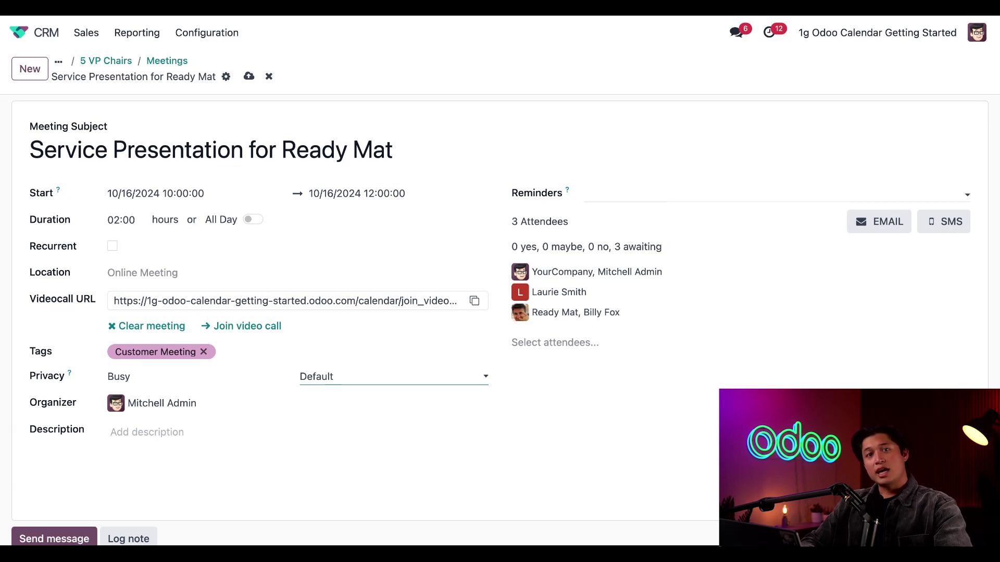
# - Add an 'Email - 6 Hours' reminder to the meeting
pyautogui.click(650, 195)
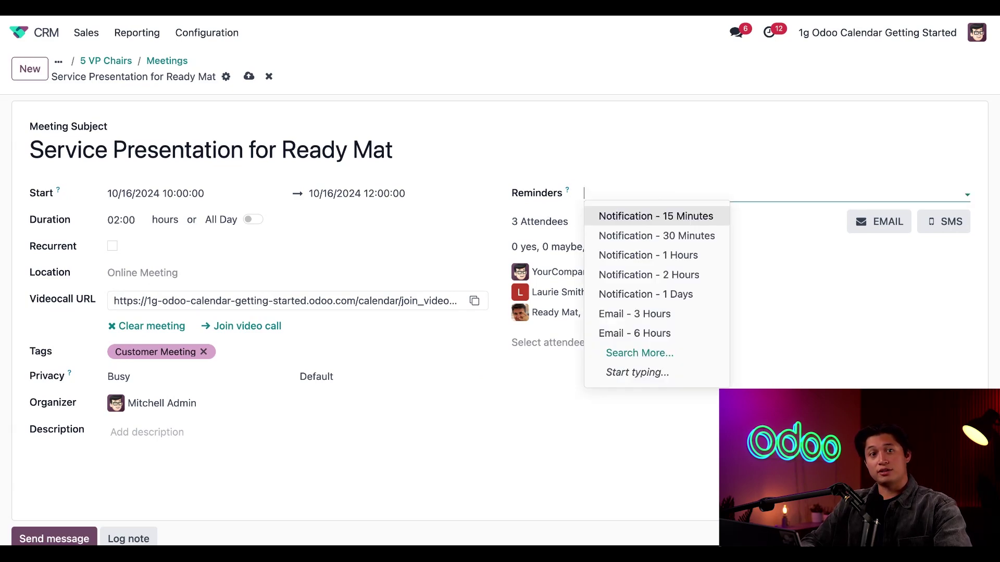
pyautogui.click(666, 337)
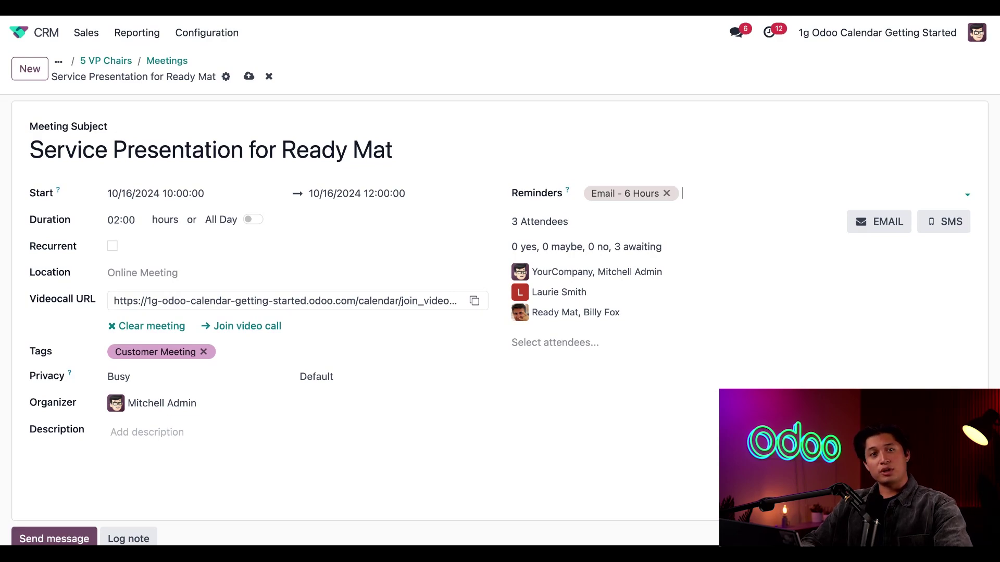
# - Send the Contact Attendees invitation email to all three meeting attendees
pyautogui.click(885, 230)
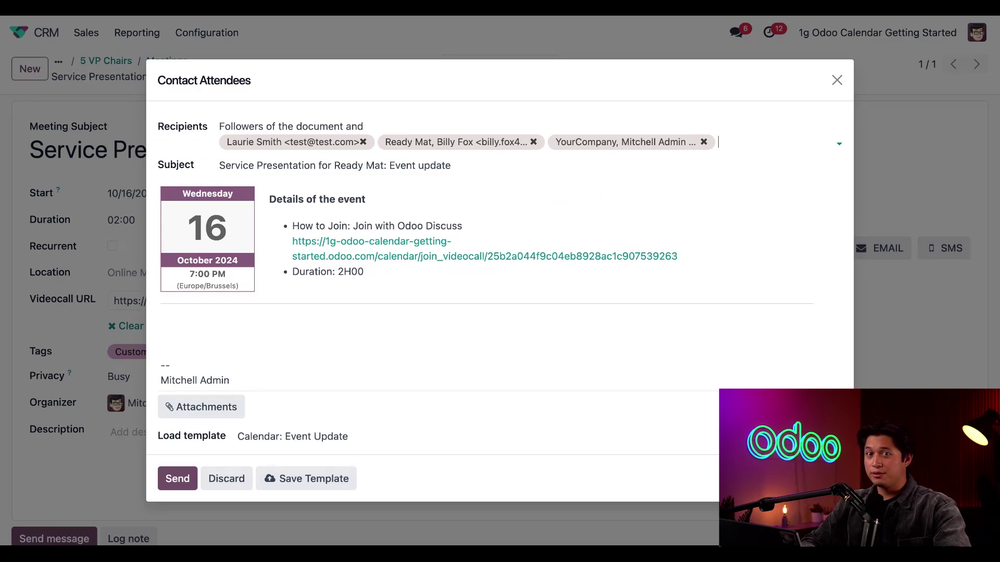
pyautogui.click(187, 478)
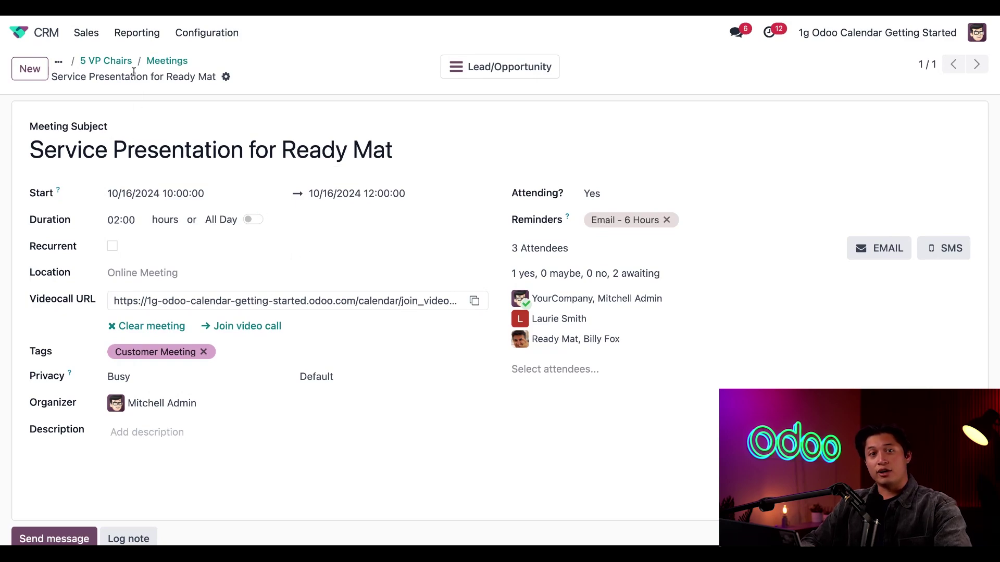
# - Back on the Meetings week calendar, view the Wednesday 16 Service Presentation event's details
pyautogui.click(166, 62)
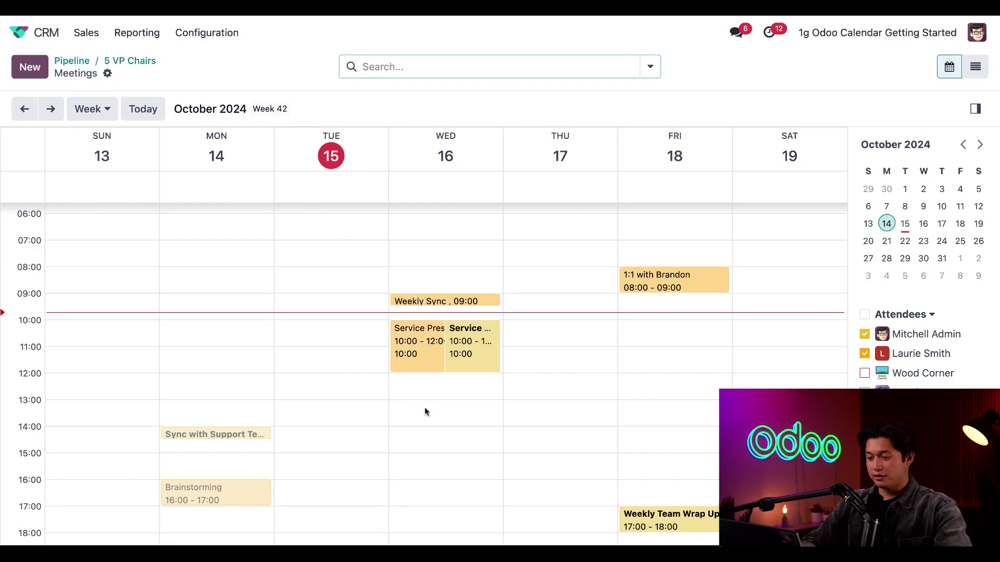
pyautogui.click(423, 358)
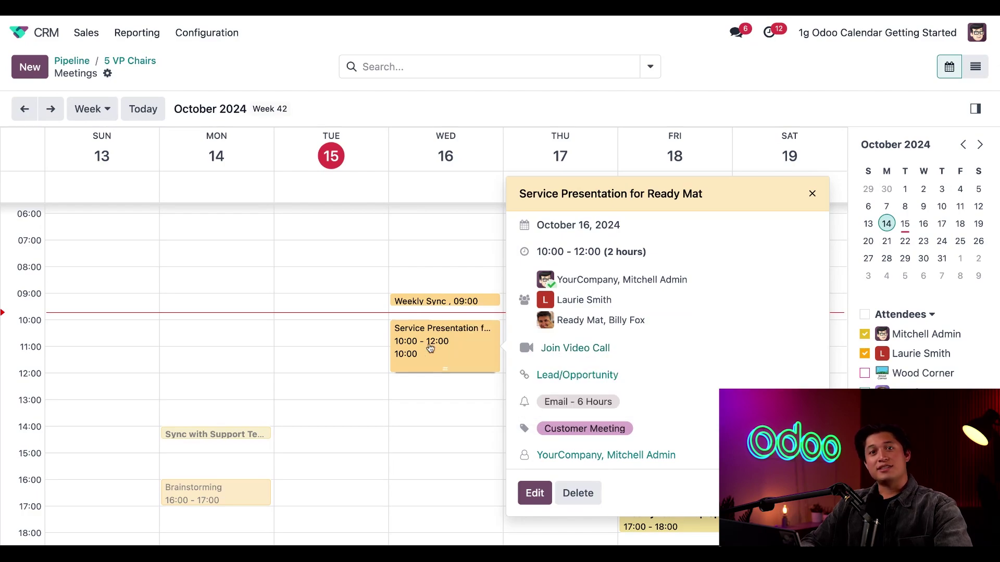
# - Close the event popover and check the 5 VP Chairs opportunity's planned activities for Service Presentation for Ready Mat
pyautogui.click(391, 291)
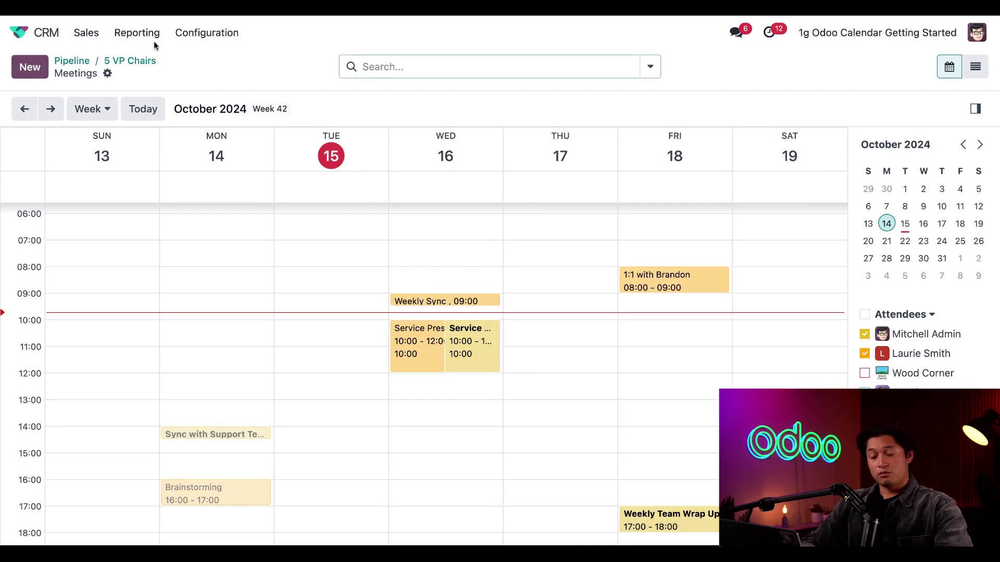
pyautogui.click(143, 63)
pyautogui.scroll(-5, 301, 247)
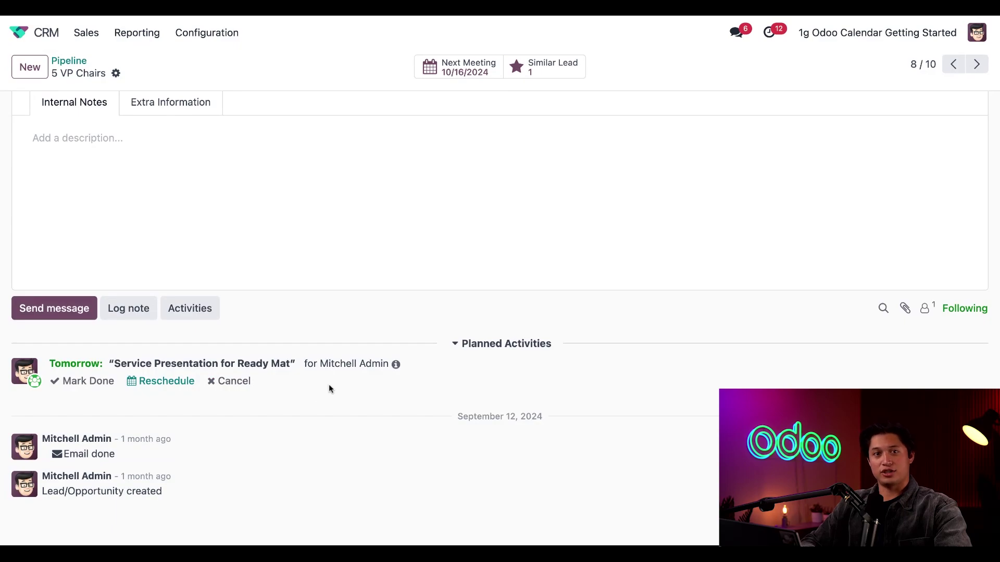
pyautogui.scroll(5, 500, 313)
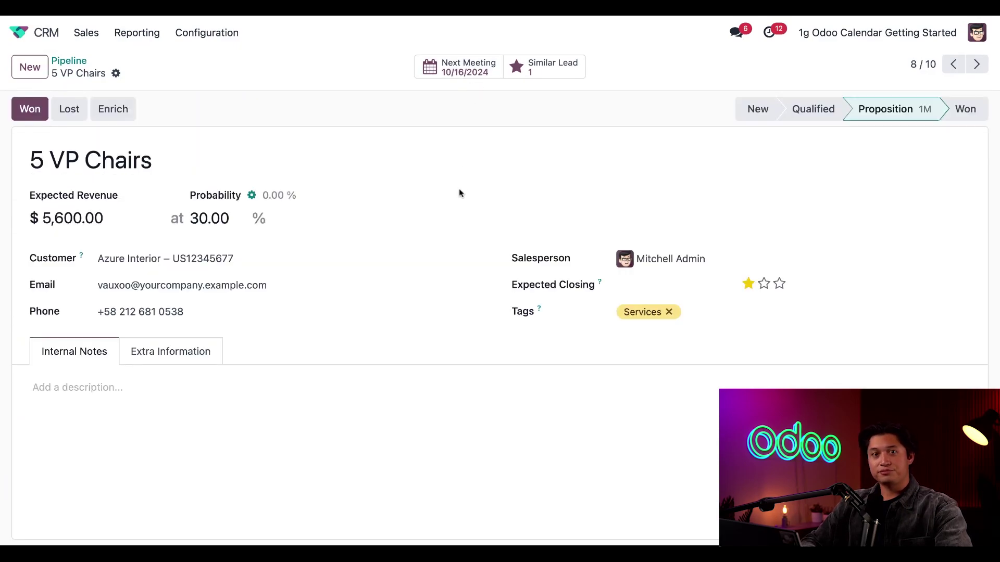
pyautogui.scroll(-5, 459, 193)
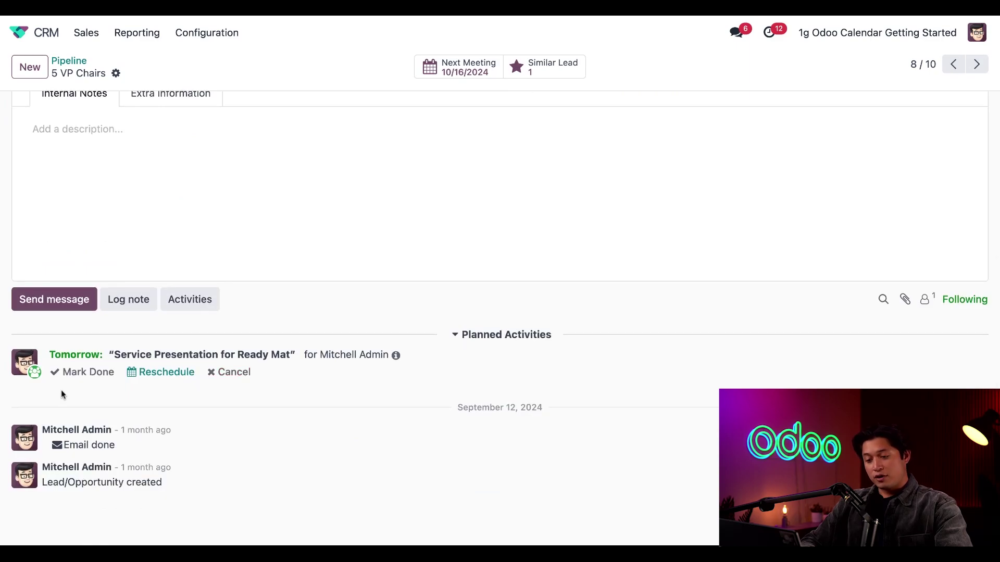